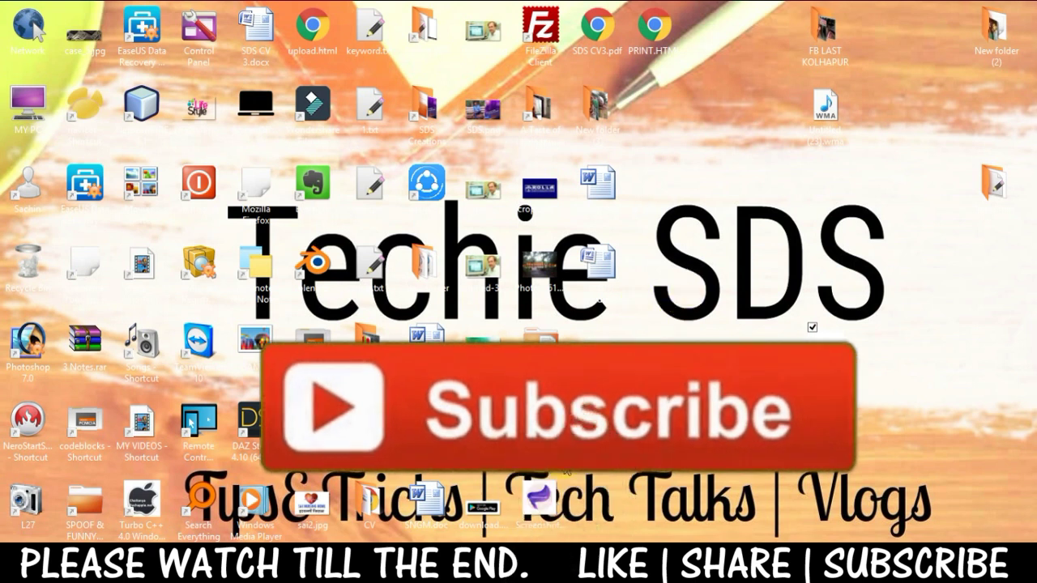
# - Switch to Chrome and look over the Gokano registration page and the Google results for "gokano review"
pyautogui.moveTo(485, 565)
pyautogui.click(488, 507)
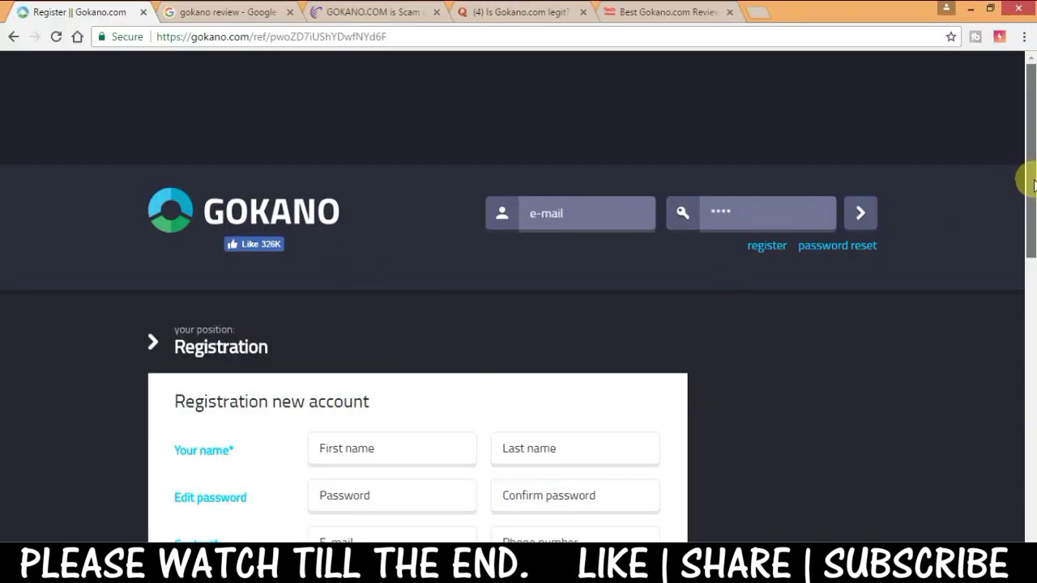
pyautogui.moveTo(1029, 185)
pyautogui.mouseDown()
pyautogui.moveTo(1026, 317)
pyautogui.moveTo(995, 398)
pyautogui.moveTo(1028, 237)
pyautogui.moveTo(1027, 175)
pyautogui.mouseUp()
pyautogui.click(228, 12)
pyautogui.scroll(-10, 567, 324)
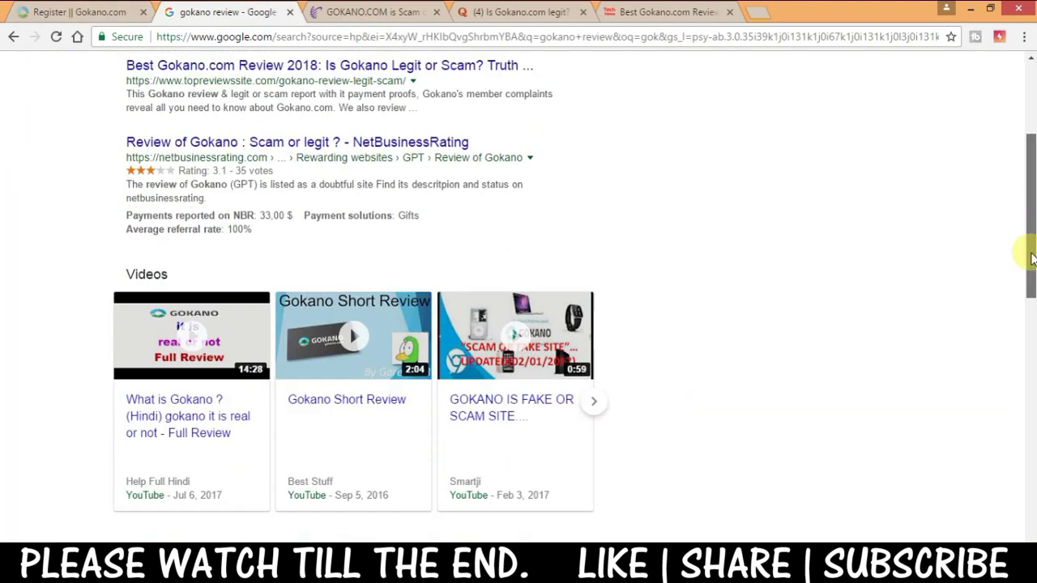
# - Read the Wikimega review of Gokano and highlight the paragraph about the site being genuine
pyautogui.click(374, 9)
pyautogui.scroll(20, 1007, 188)
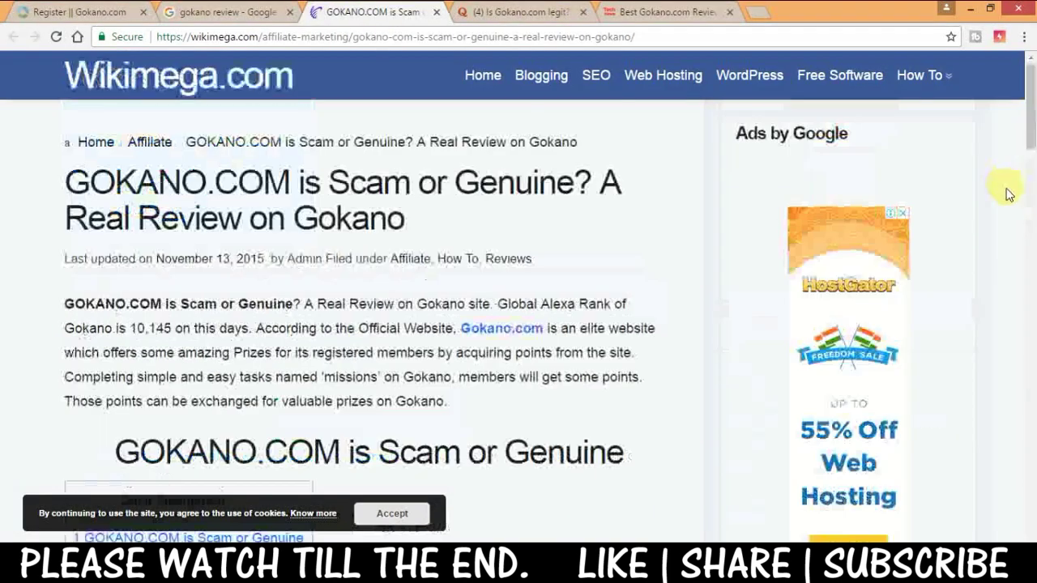
pyautogui.moveTo(1030, 112); pyautogui.dragTo(1033, 287)
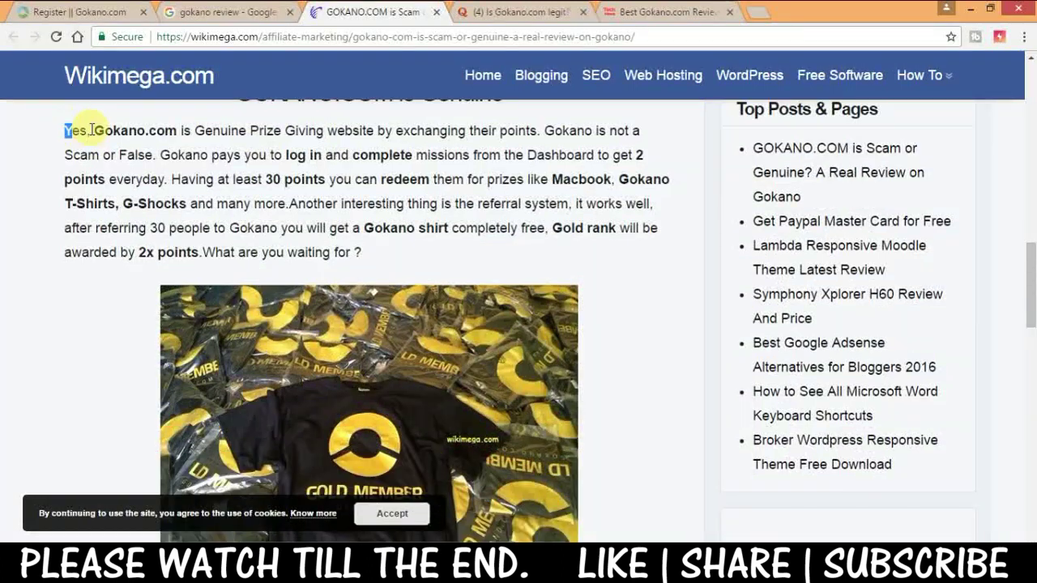
pyautogui.moveTo(91, 131); pyautogui.dragTo(363, 252)
# - Read the Quora answers on Gokano and the DZ Technology review, highlighting its "Is Gokano legit or scam?" paragraph
pyautogui.click(519, 11)
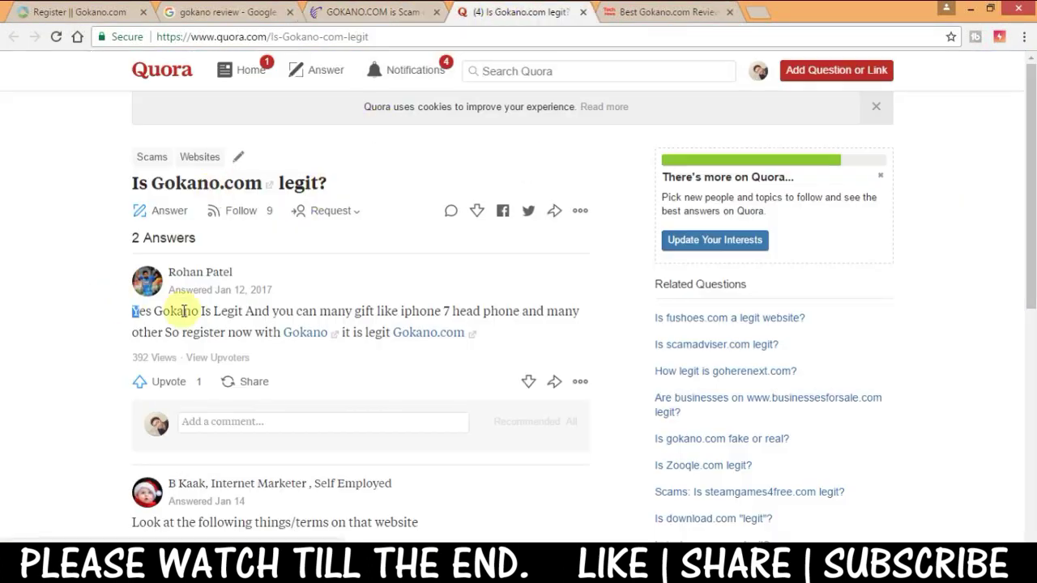
pyautogui.click(673, 9)
pyautogui.moveTo(1029, 81); pyautogui.dragTo(1029, 139)
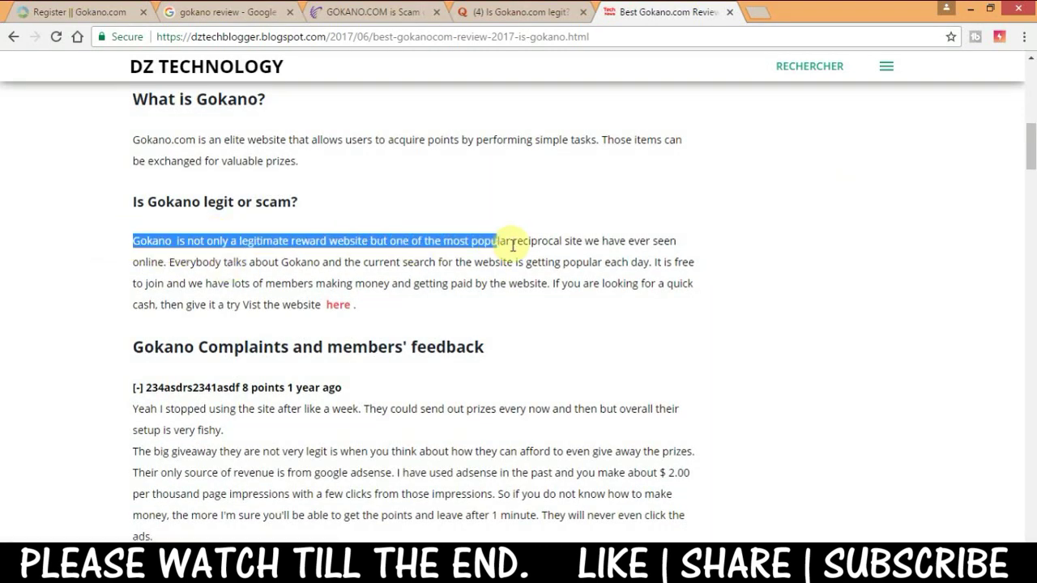
pyautogui.moveTo(513, 244); pyautogui.dragTo(622, 279)
pyautogui.click(590, 328)
pyautogui.moveTo(1031, 141); pyautogui.dragTo(990, 434)
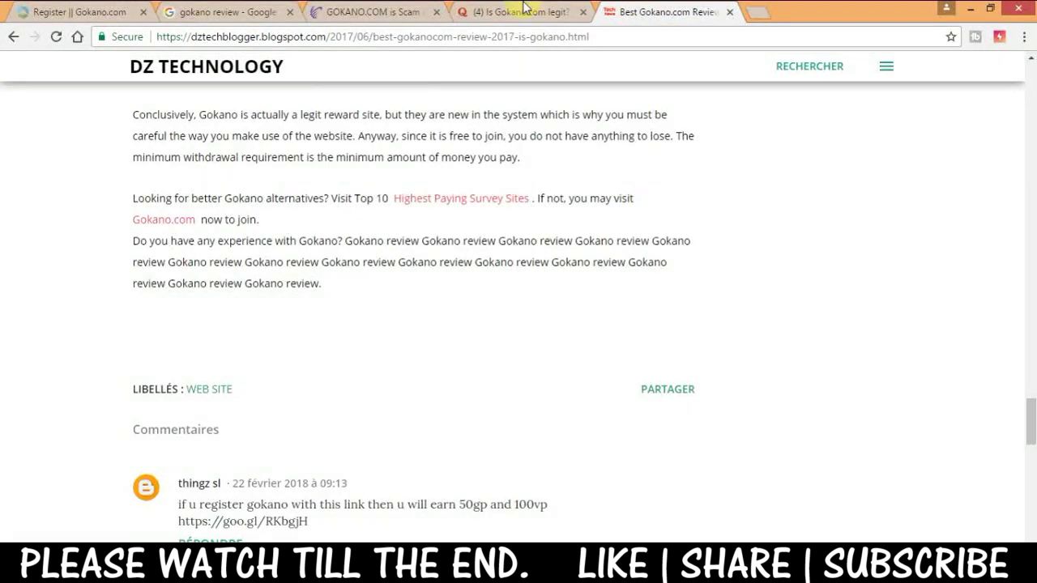
# - Fill in the Gokano registration form with name, password, e-mail, phone number, date of birth and zip code, and submit it
pyautogui.click(373, 10)
pyautogui.click(89, 8)
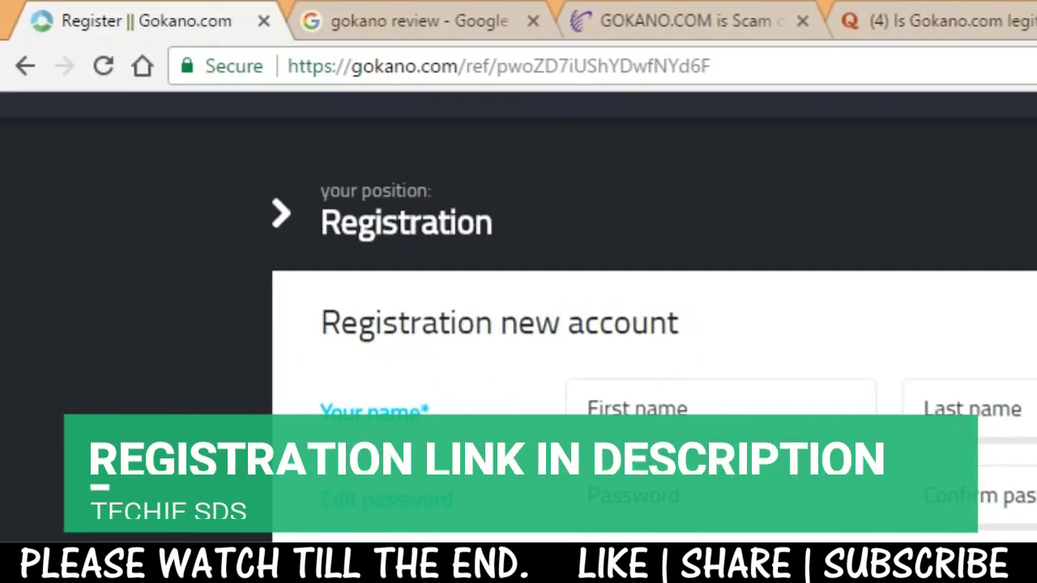
pyautogui.click(525, 265)
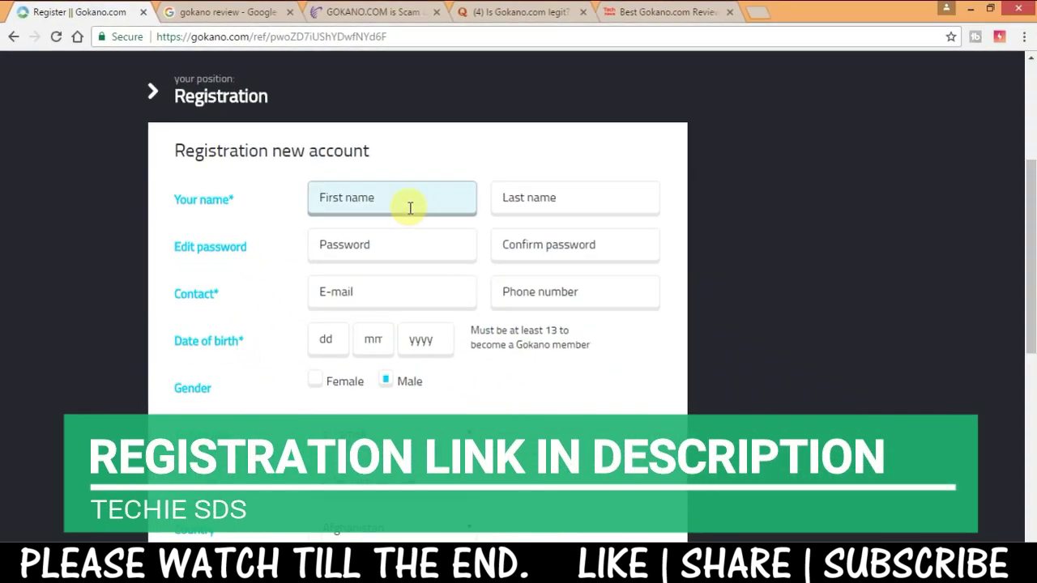
pyautogui.click(437, 281)
pyautogui.click(405, 319)
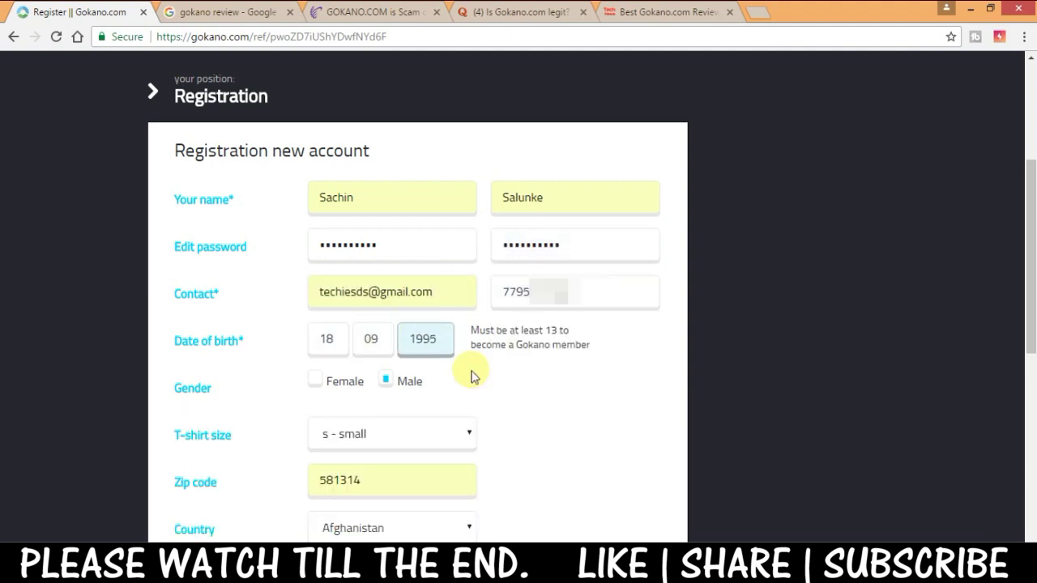
pyautogui.click(223, 309)
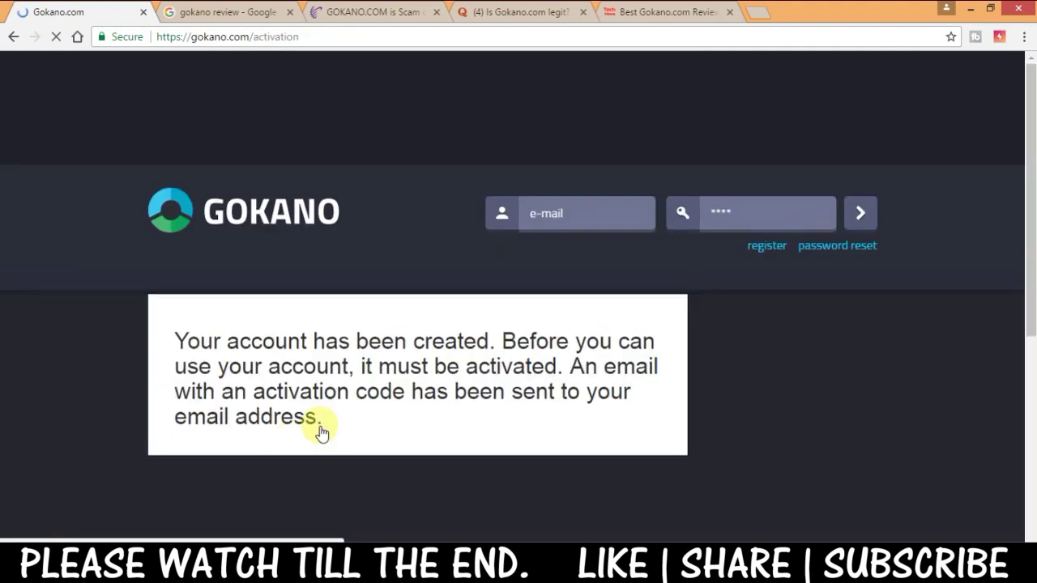
pyautogui.click(756, 11)
pyautogui.write('www.gmail.com')
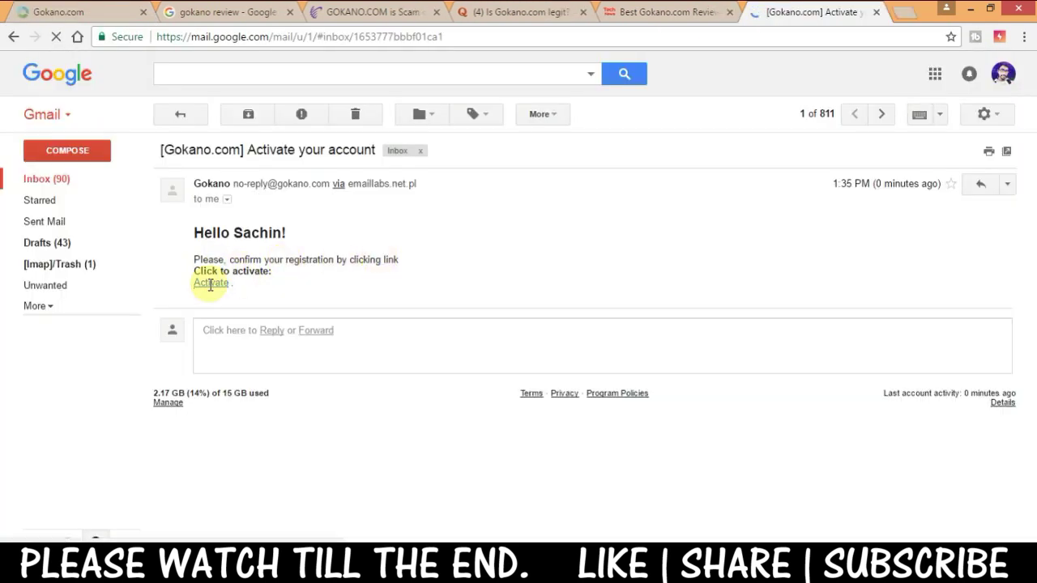
pyautogui.click(211, 284)
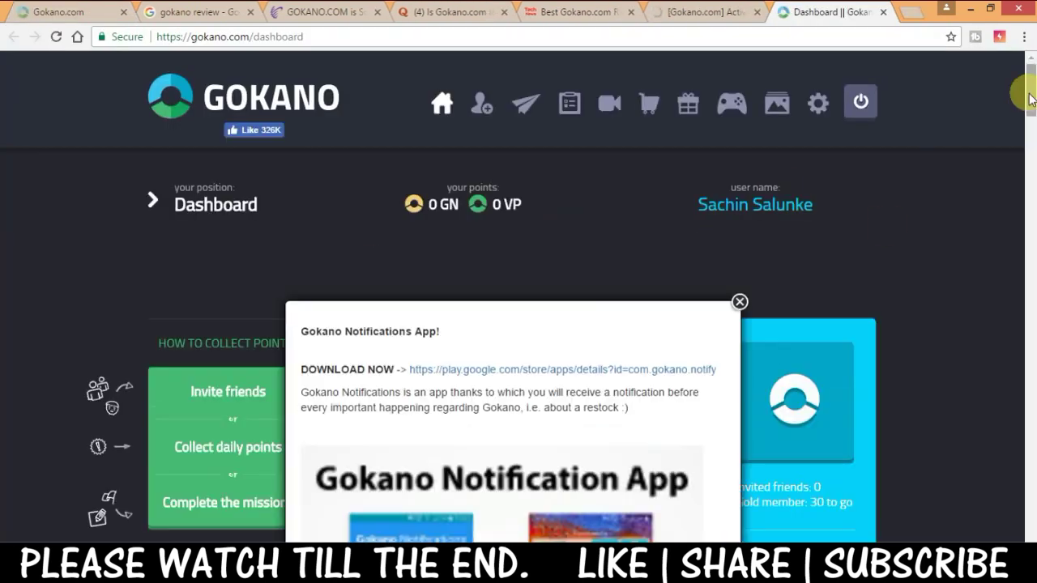
pyautogui.moveTo(1031, 97); pyautogui.dragTo(1031, 120)
pyautogui.click(741, 199)
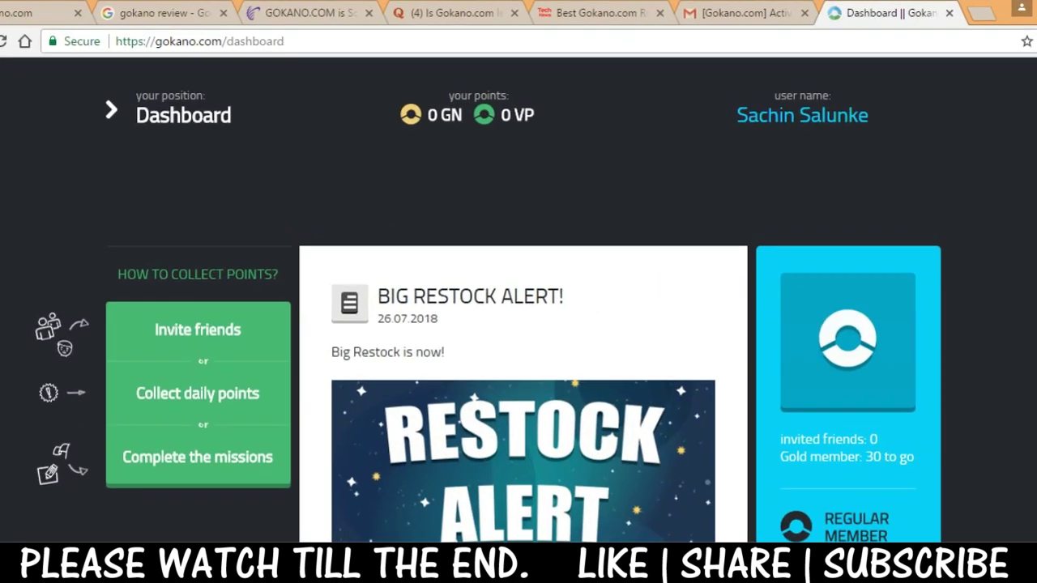
# - Examine the points balance and the electronics and gift card prizes offered in the Gokano store
pyautogui.tripleClick(471, 96)
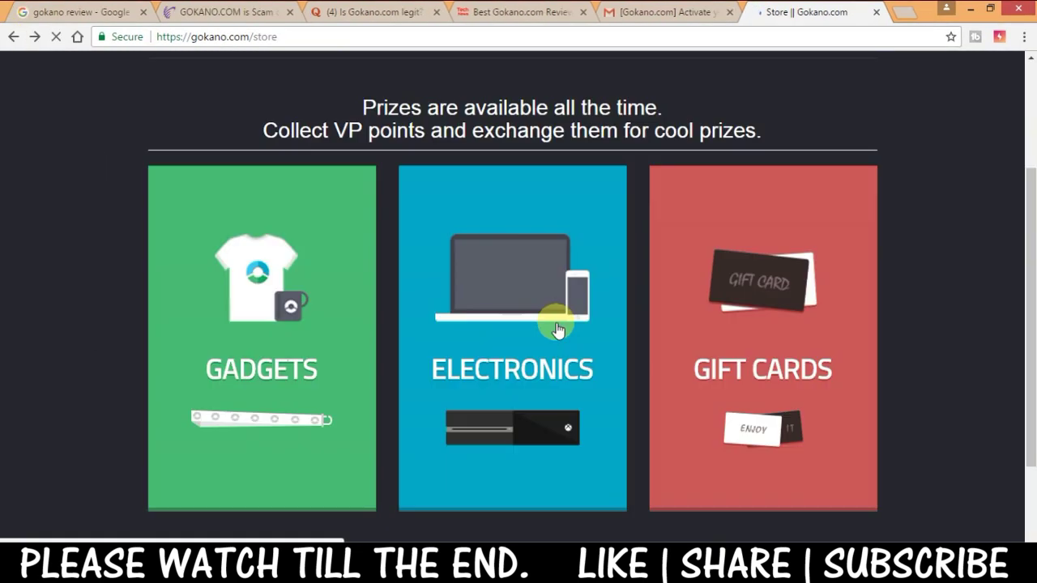
pyautogui.click(556, 335)
pyautogui.scroll(-10, 1008, 375)
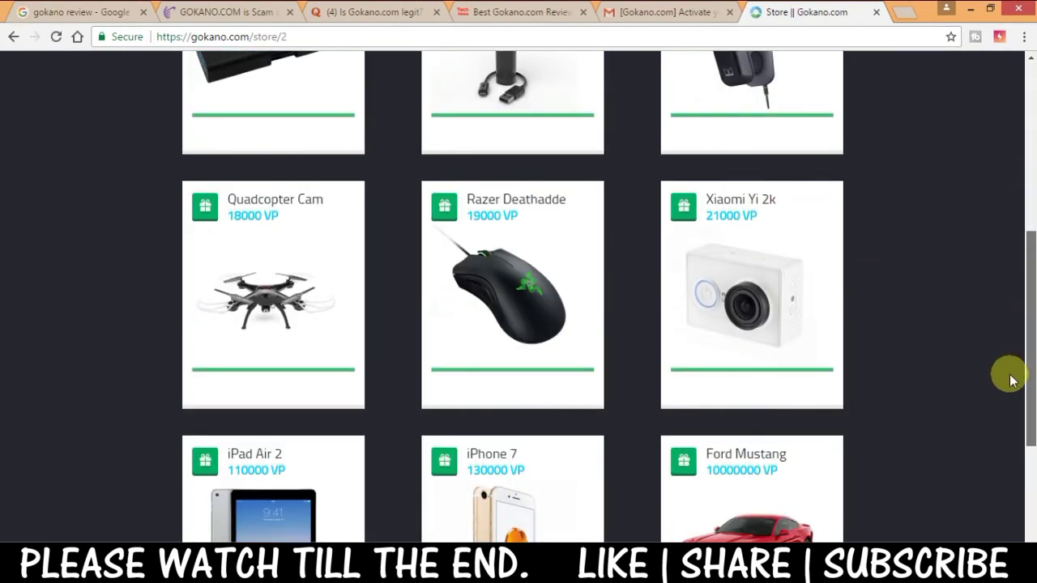
pyautogui.moveTo(1002, 453); pyautogui.dragTo(999, 242)
pyautogui.click(13, 37)
pyautogui.click(697, 307)
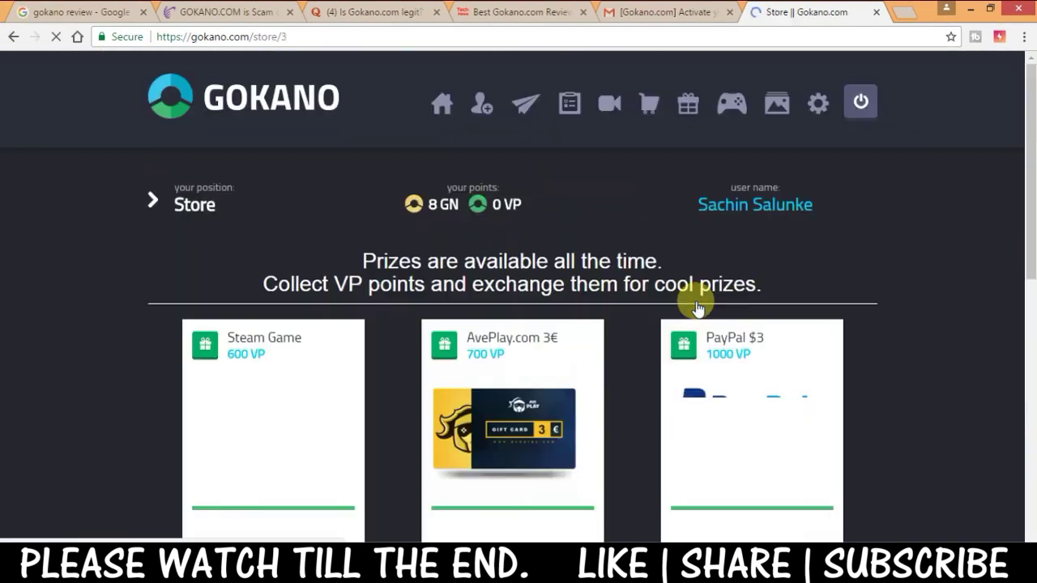
pyautogui.moveTo(1032, 176); pyautogui.dragTo(1035, 230)
pyautogui.scroll(-3, 1033, 235)
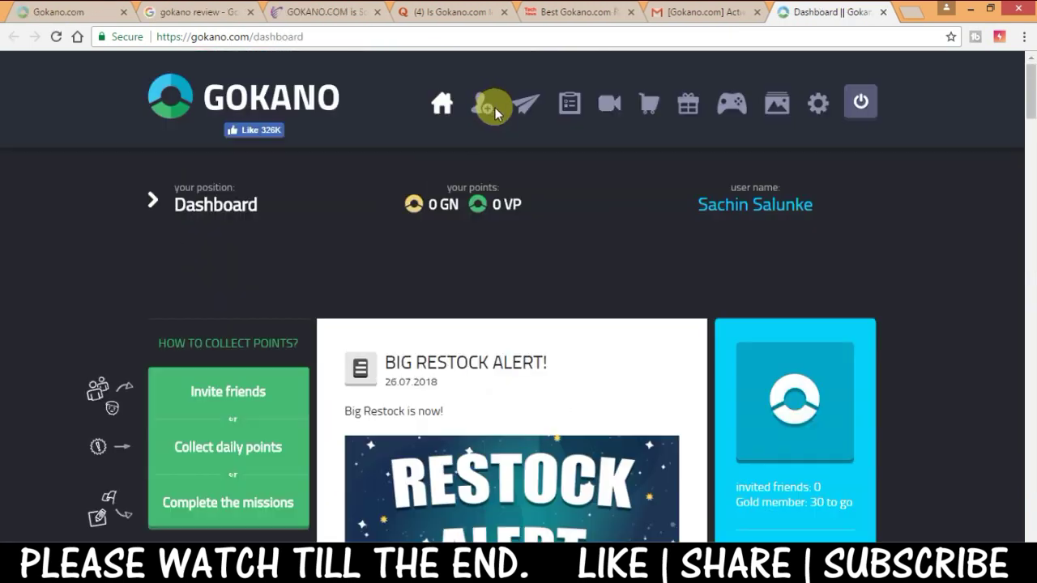
# - Collect the daily points from the Gokano dashboard and look over the updated dashboard
pyautogui.scroll(-3, 861, 150)
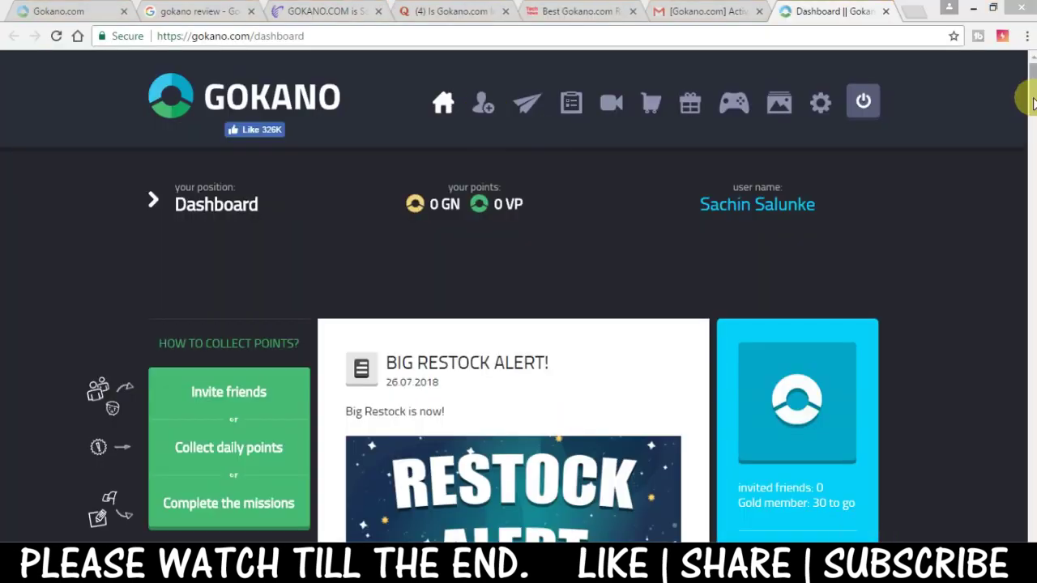
pyautogui.scroll(-4, 801, 299)
pyautogui.click(802, 352)
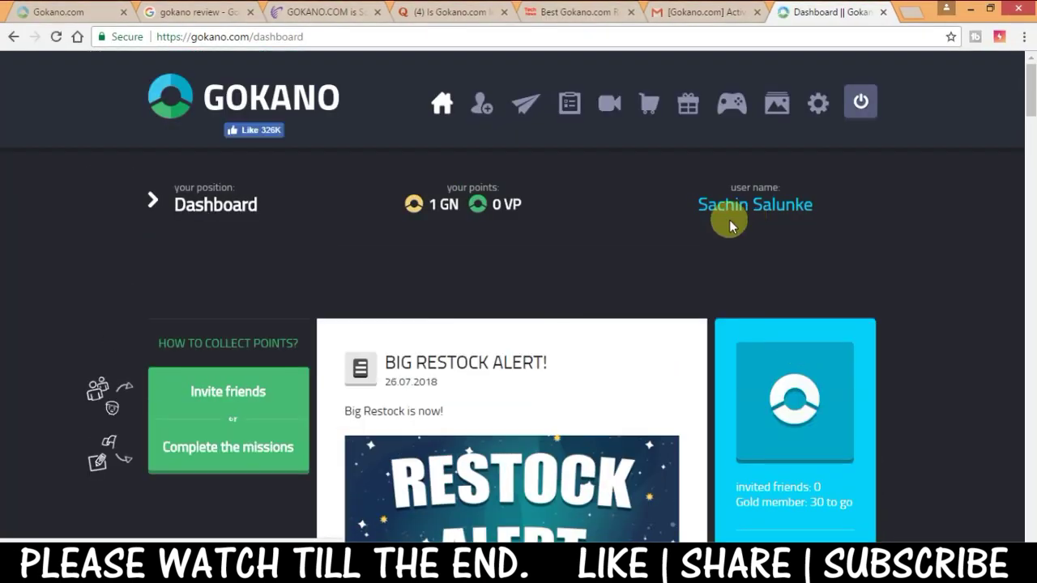
pyautogui.scroll(-2, 972, 231)
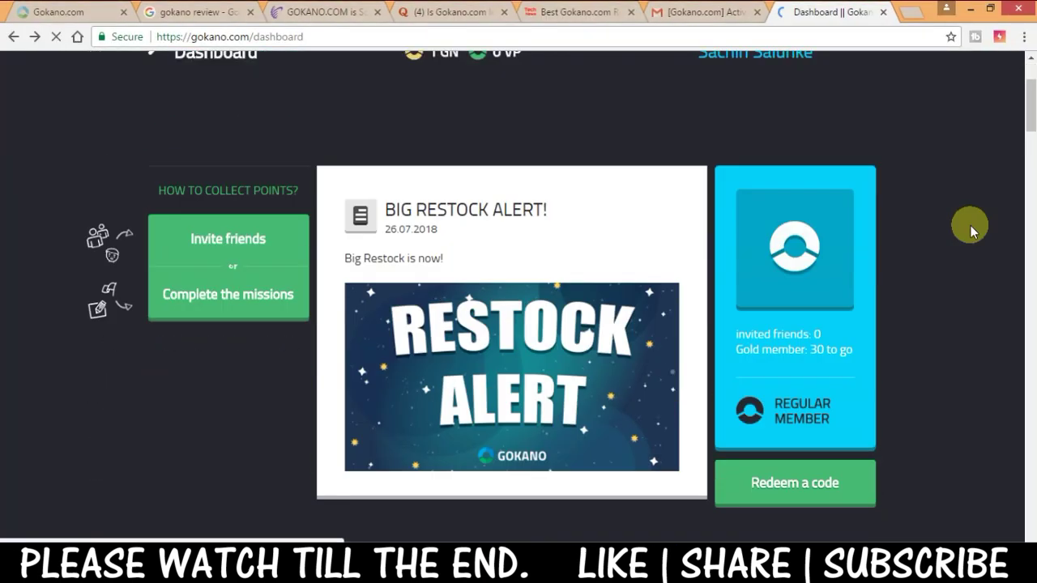
pyautogui.moveTo(1030, 106); pyautogui.dragTo(1028, 85)
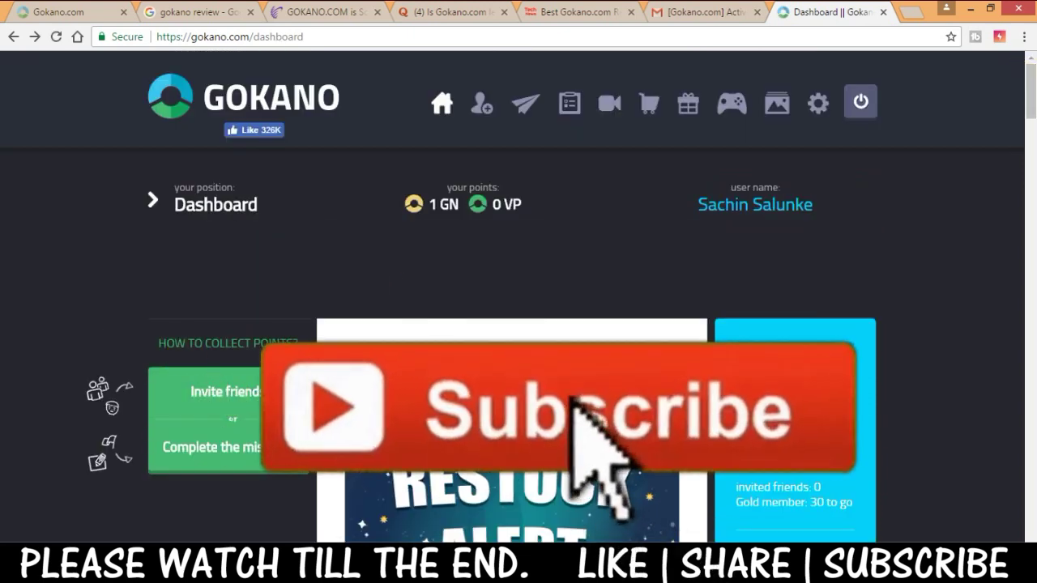
# - Open the friend invitation page, dismiss its pop-up, and review the referral link and invitation form
pyautogui.click(231, 392)
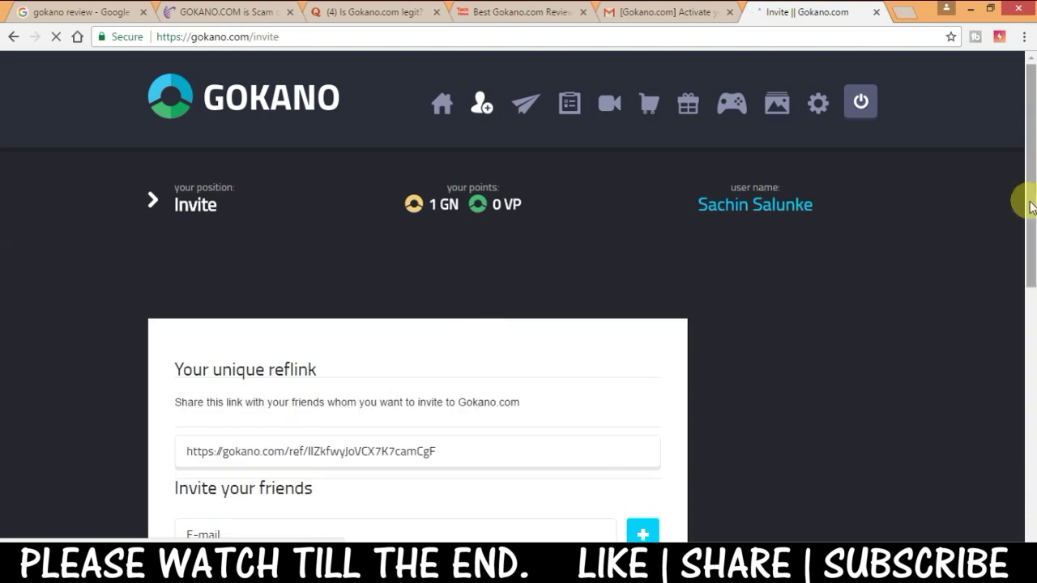
pyautogui.moveTo(1030, 203); pyautogui.dragTo(1029, 359)
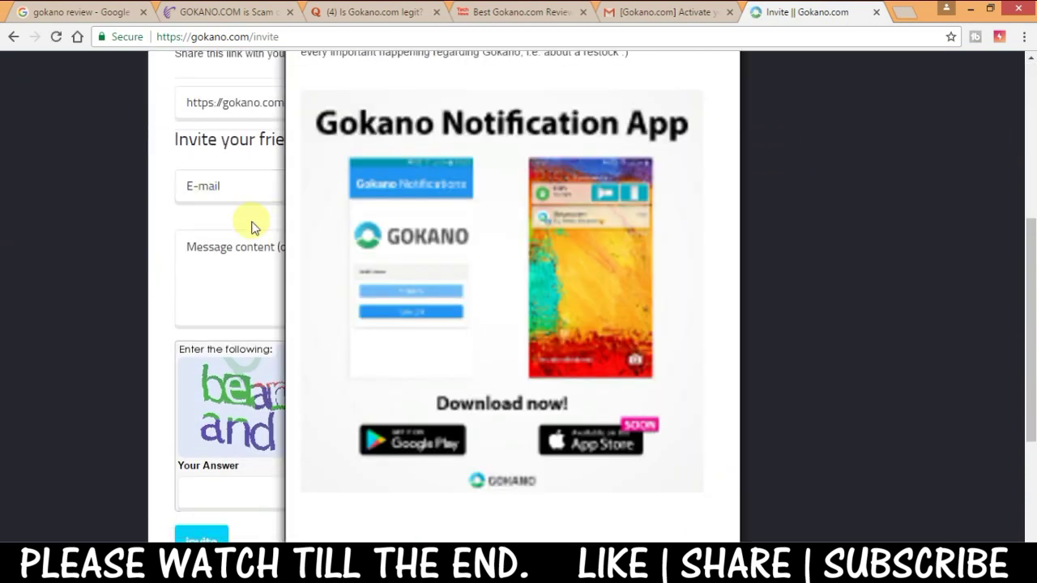
pyautogui.moveTo(1031, 278); pyautogui.dragTo(1030, 367)
pyautogui.click(740, 141)
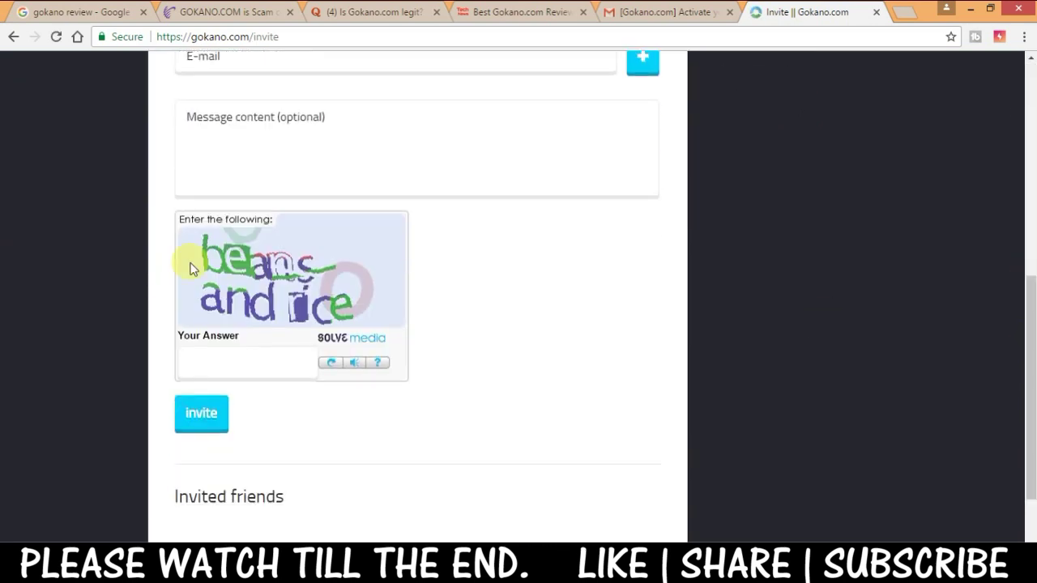
pyautogui.scroll(6, 414, 301)
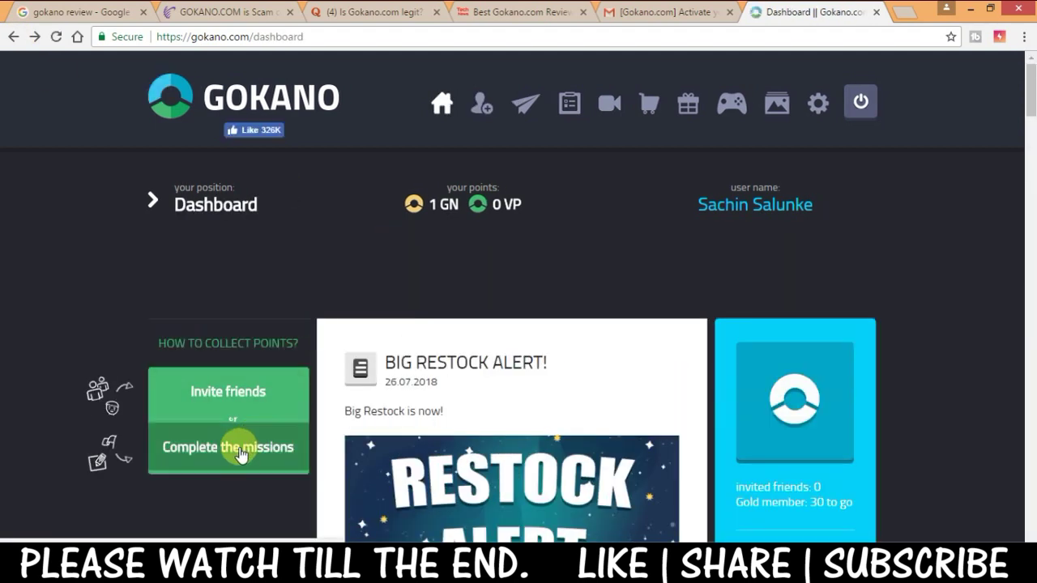
# - Go to the missions page, dismiss the notifications app pop-up, and open the daily missions
pyautogui.click(231, 449)
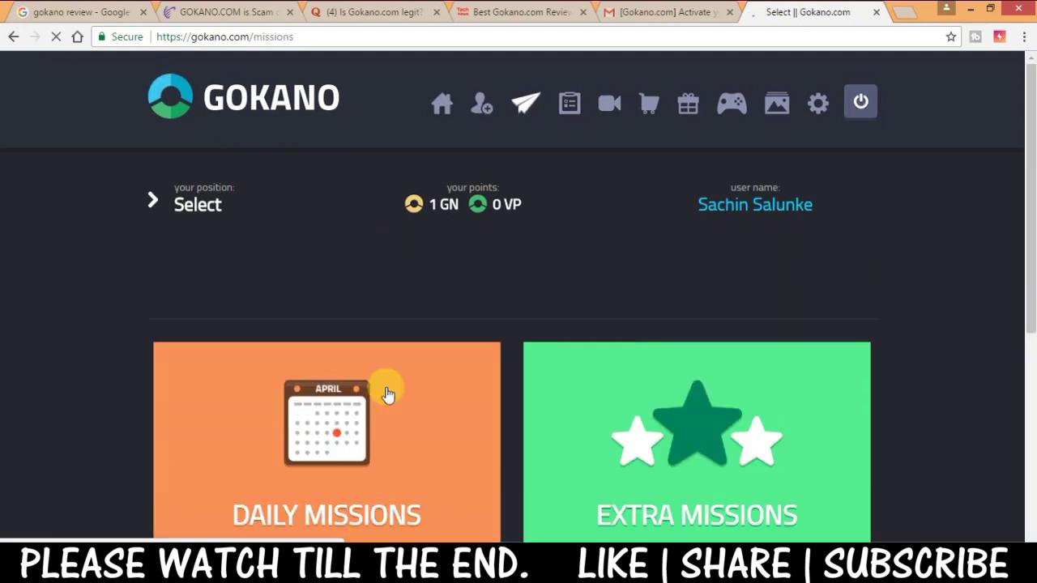
pyautogui.scroll(-1, 1022, 276)
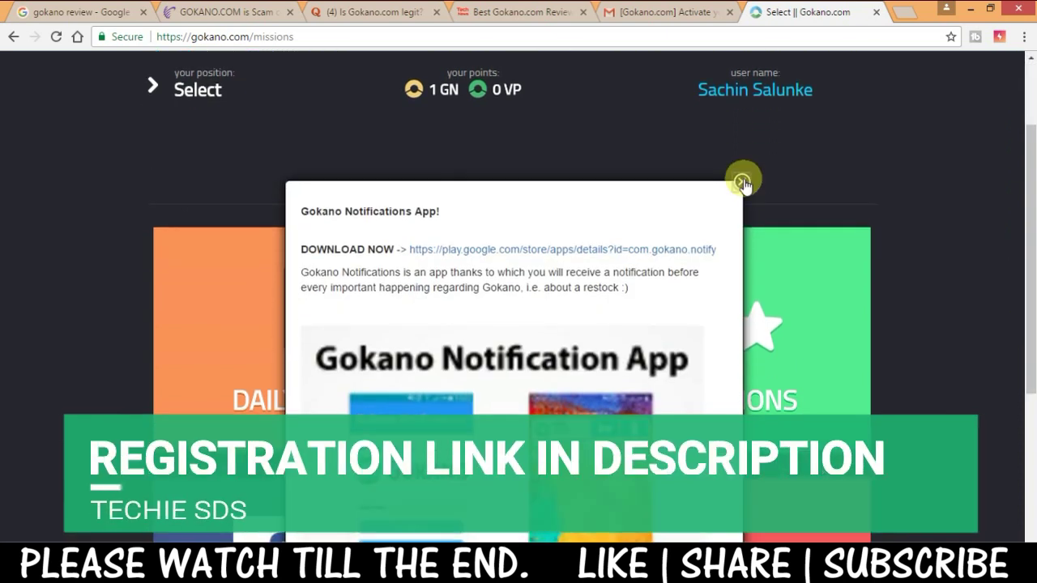
pyautogui.click(741, 180)
pyautogui.scroll(-2, 1025, 324)
pyautogui.moveTo(1027, 355); pyautogui.dragTo(1019, 319)
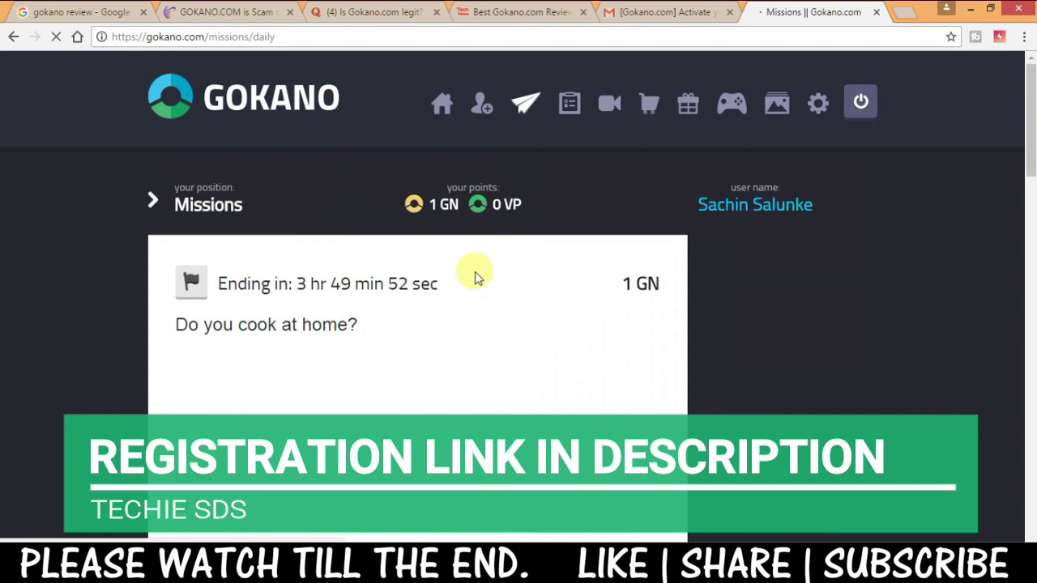
# - Answer the daily mission "Do you cook at home?" with Yes
pyautogui.scroll(-2, 1028, 139)
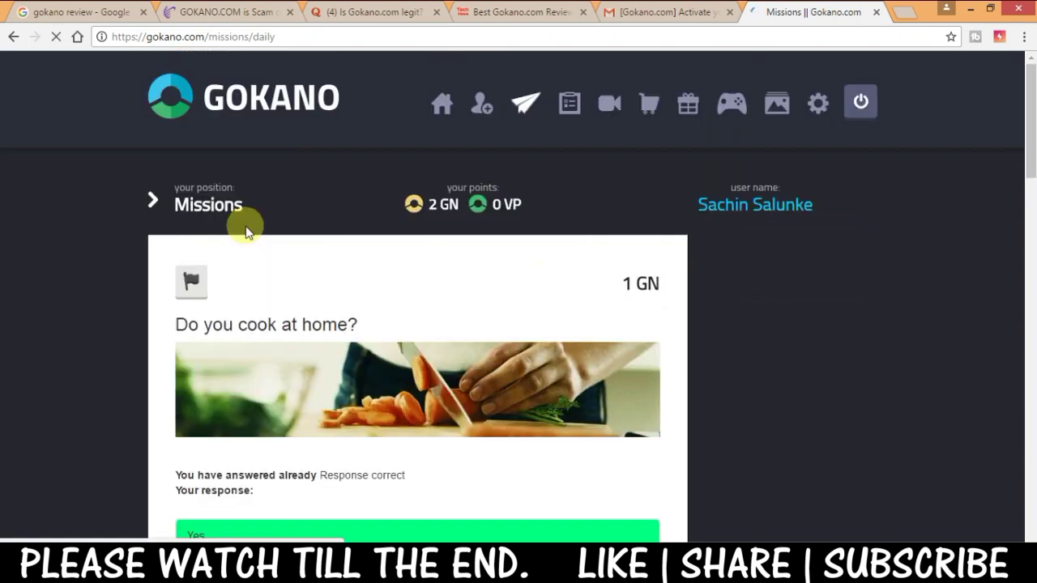
pyautogui.scroll(-2, 1034, 130)
pyautogui.moveTo(1030, 142); pyautogui.dragTo(1029, 191)
# - Go back to the mission categories and look through the extra missions
pyautogui.click(14, 36)
pyautogui.click(783, 390)
pyautogui.scroll(-4, 1031, 144)
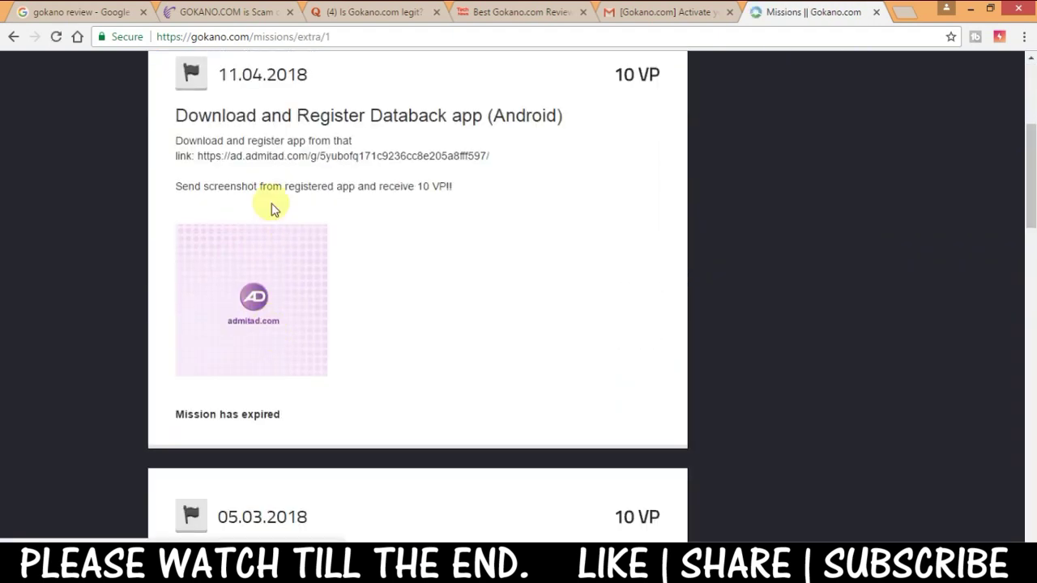
pyautogui.scroll(4, 484, 206)
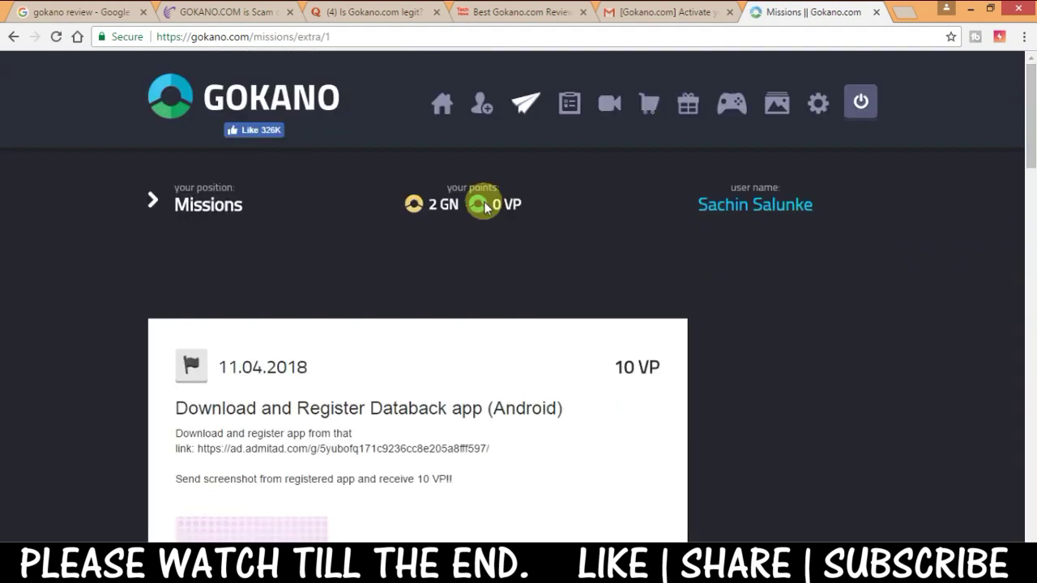
# - Open the social missions, launch the Gamenado Instagram page from them, and maximize its window
pyautogui.hotkey('alt', 'Left')
pyautogui.click(308, 324)
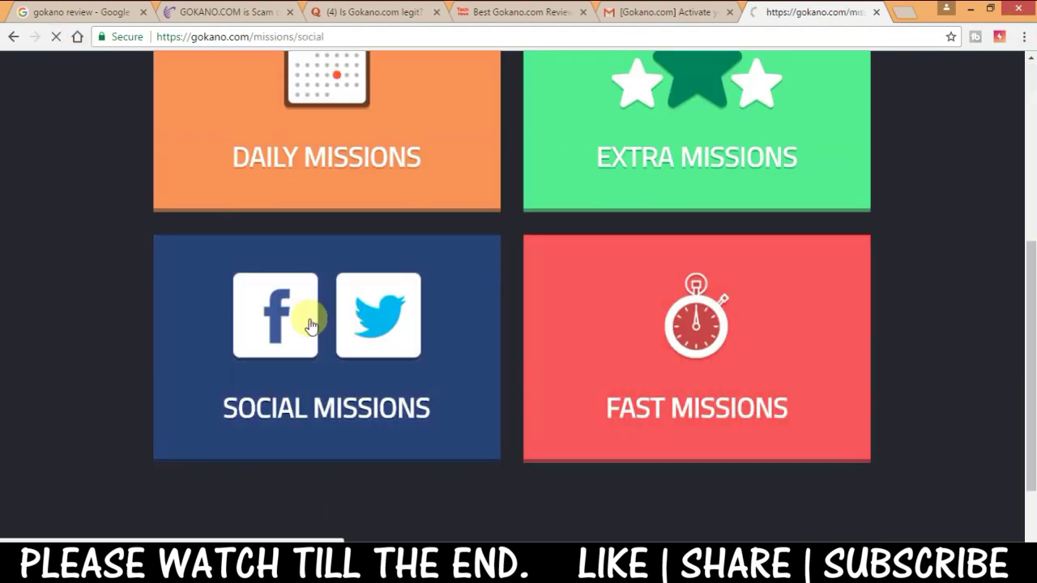
pyautogui.scroll(-3, 977, 174)
pyautogui.click(405, 231)
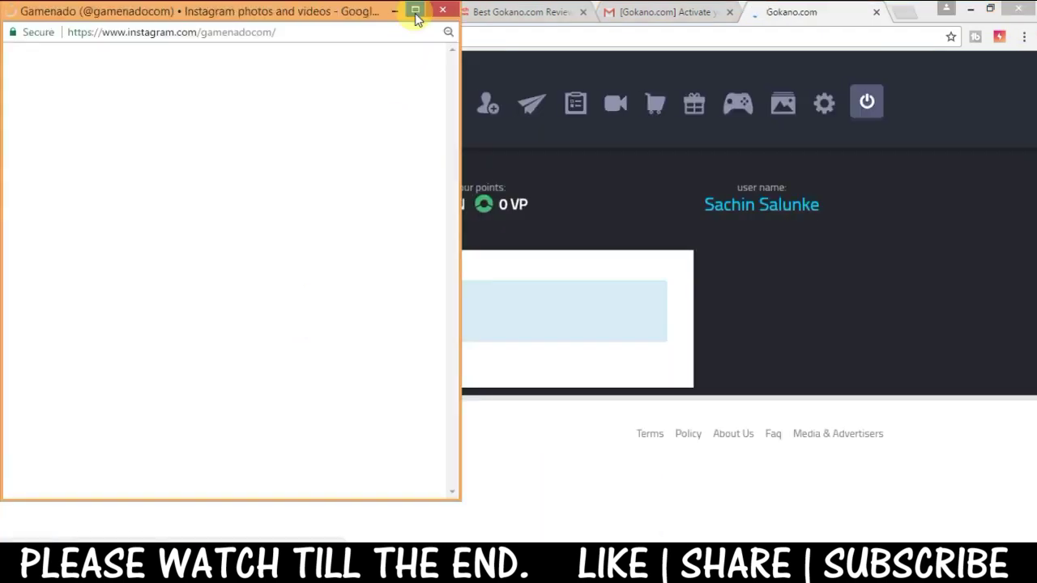
pyautogui.click(416, 9)
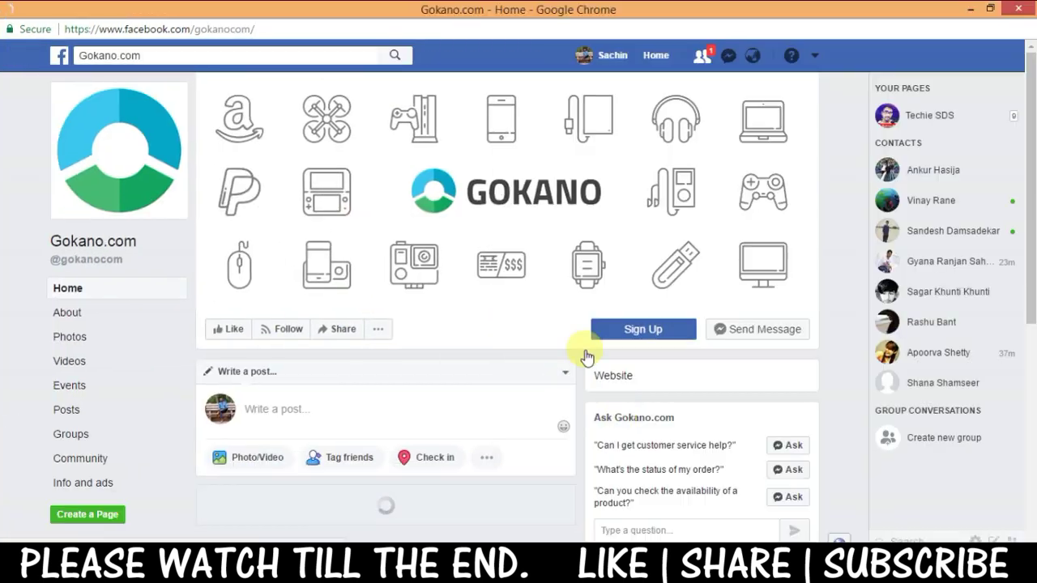
# - Look over the Gokano Facebook page, return to the missions page, and view the available offer walls
pyautogui.scroll(-3, 586, 354)
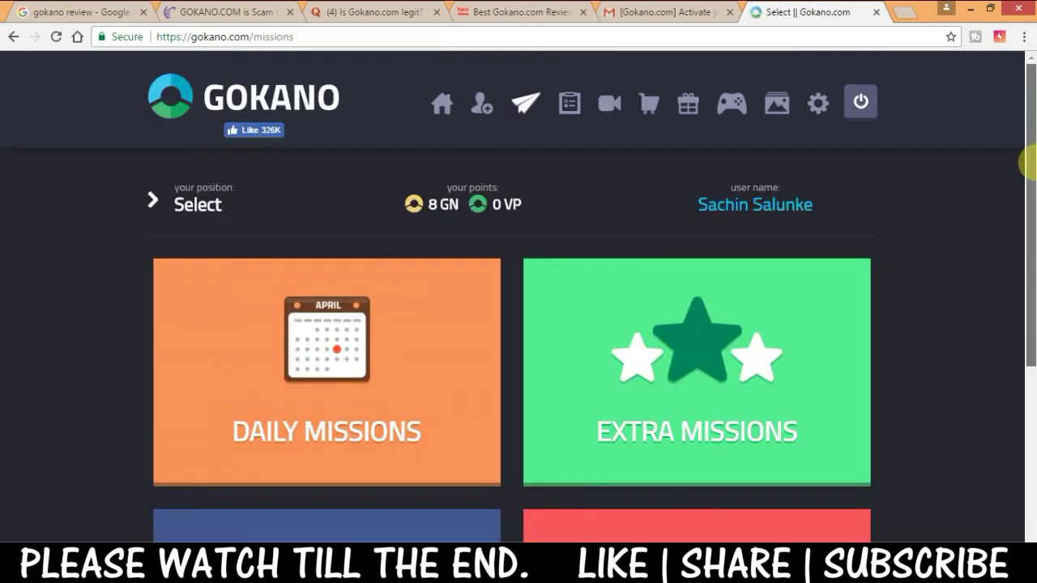
pyautogui.scroll(-1, 589, 163)
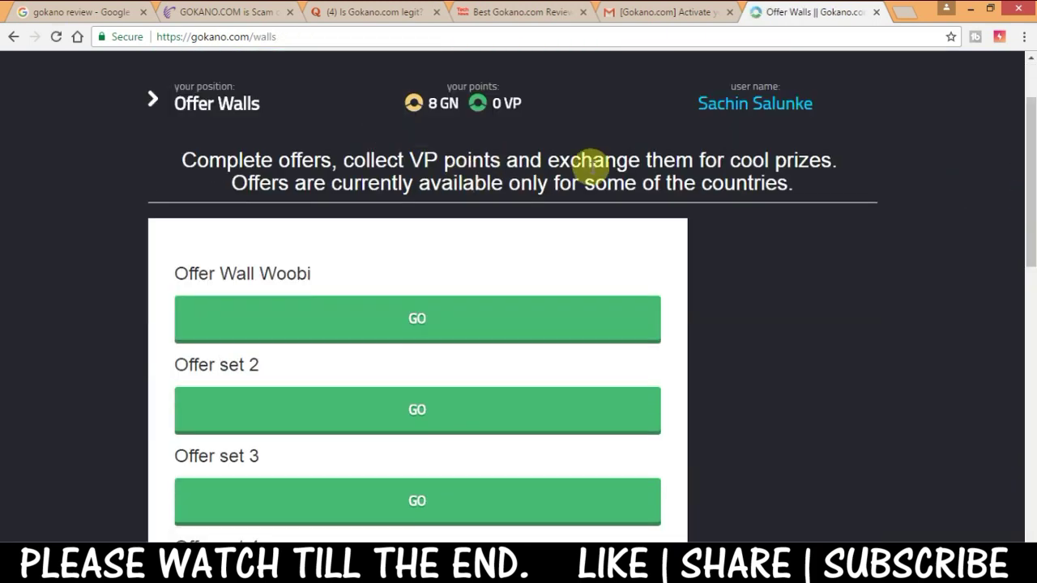
pyautogui.moveTo(1029, 223); pyautogui.dragTo(1022, 257)
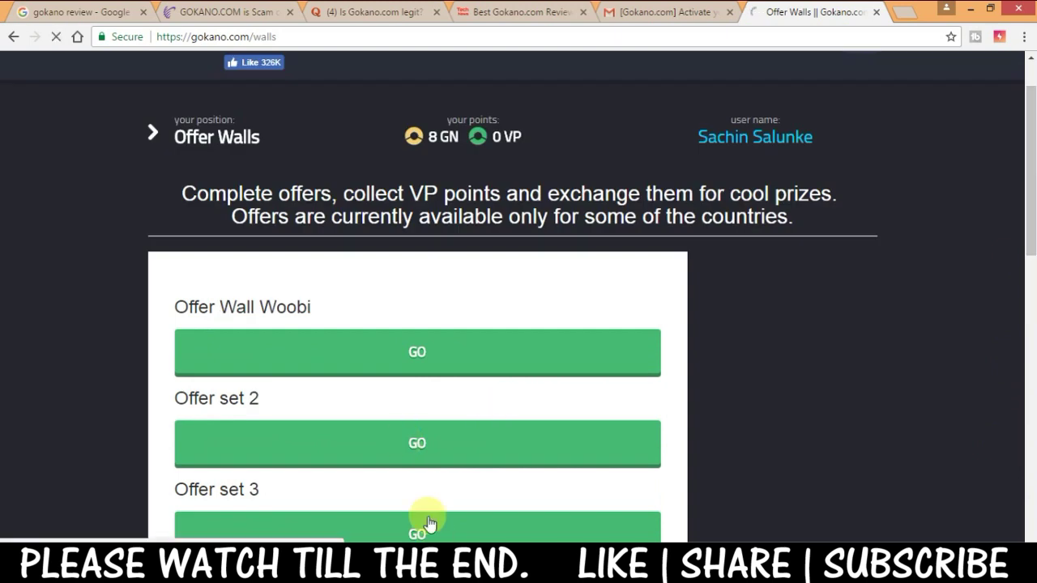
pyautogui.scroll(1, 426, 523)
# - Open the Gokano videos page, check where Add Your Video leads, and return to the videos page
pyautogui.click(613, 110)
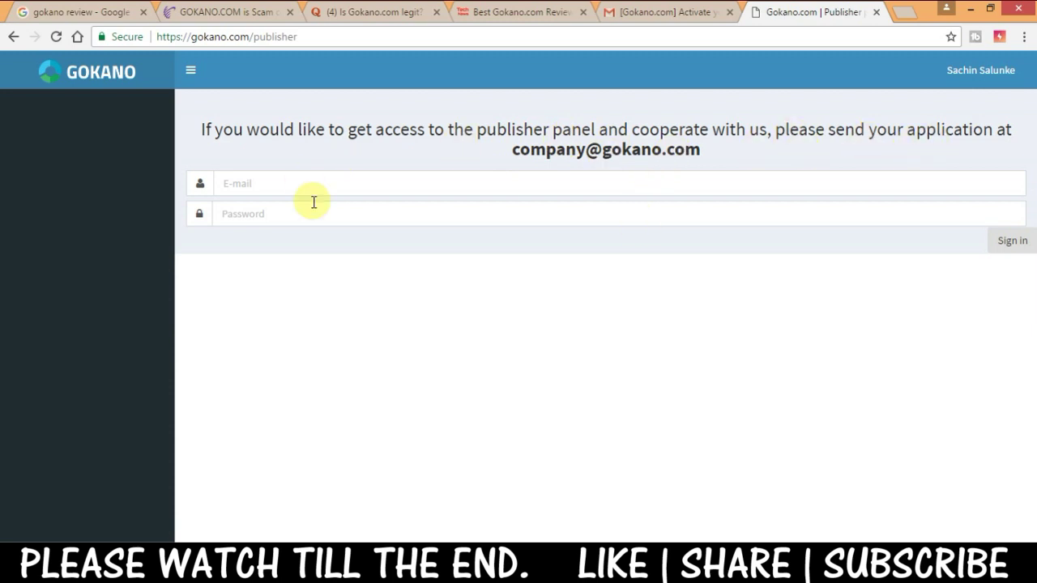
pyautogui.click(11, 40)
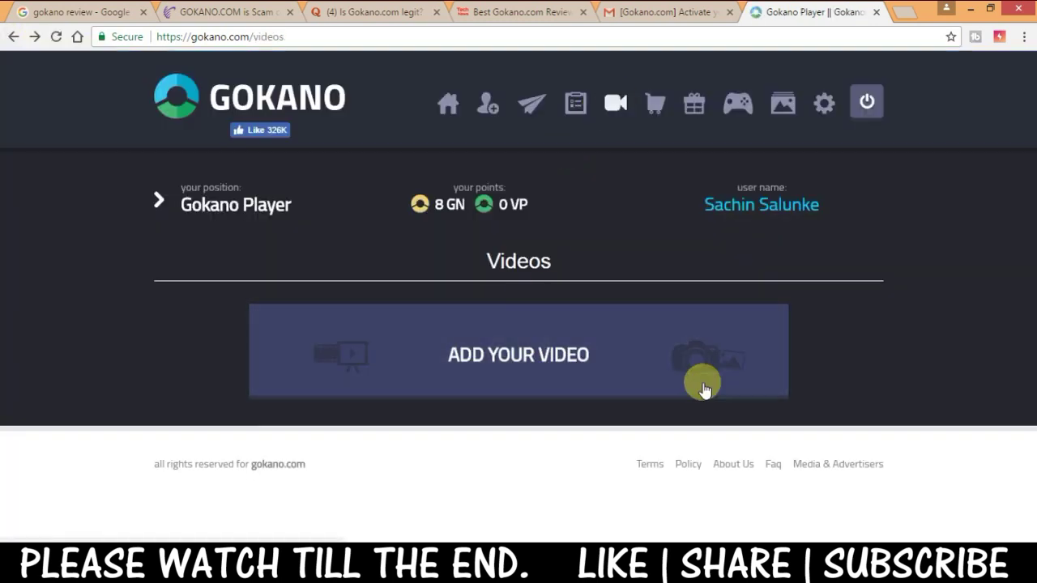
# - Open the store, look through the Gokano T-shirt prizes, and return to the store categories
pyautogui.click(660, 103)
pyautogui.scroll(-3, 1018, 243)
pyautogui.click(364, 331)
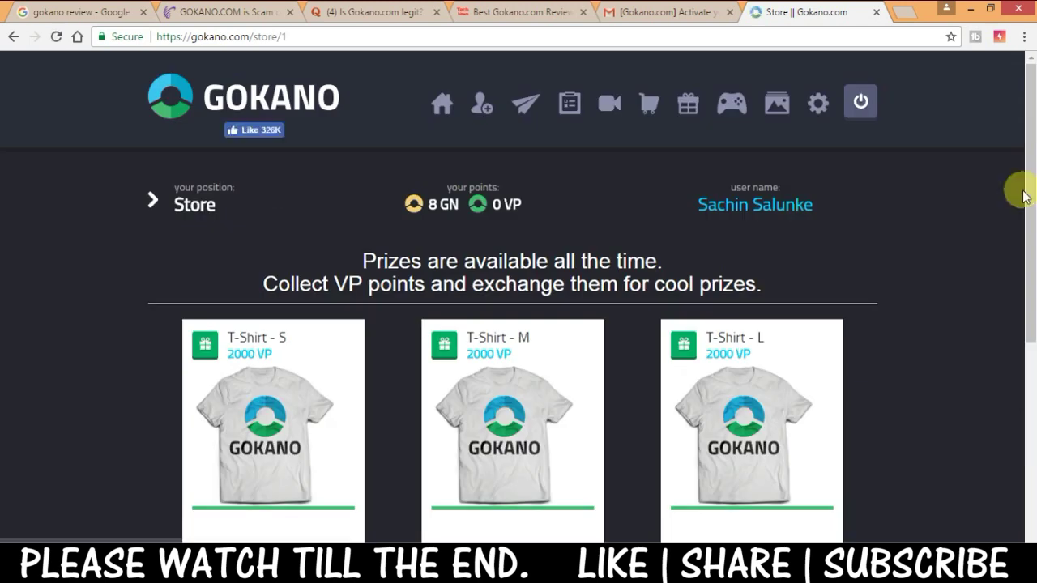
pyautogui.scroll(-2, 1030, 235)
pyautogui.hotkey('alt', 'Left')
# - Browse the store category with gadget prizes such as the Pendrive 16GB and Quadcopter Cam, and return to the categories
pyautogui.click(562, 331)
pyautogui.scroll(-6, 1018, 335)
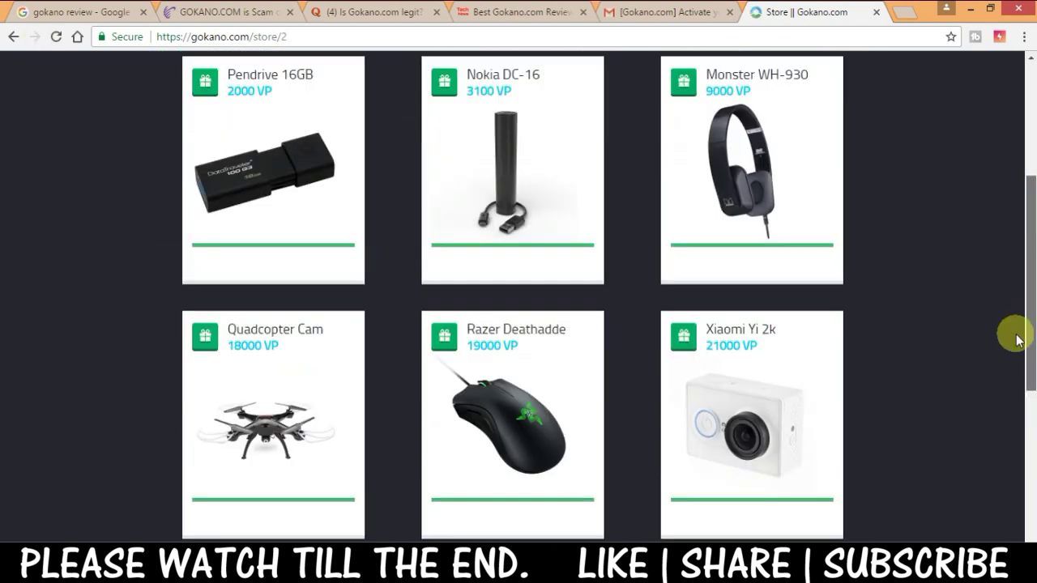
pyautogui.scroll(-1, 1000, 454)
pyautogui.scroll(6, 998, 249)
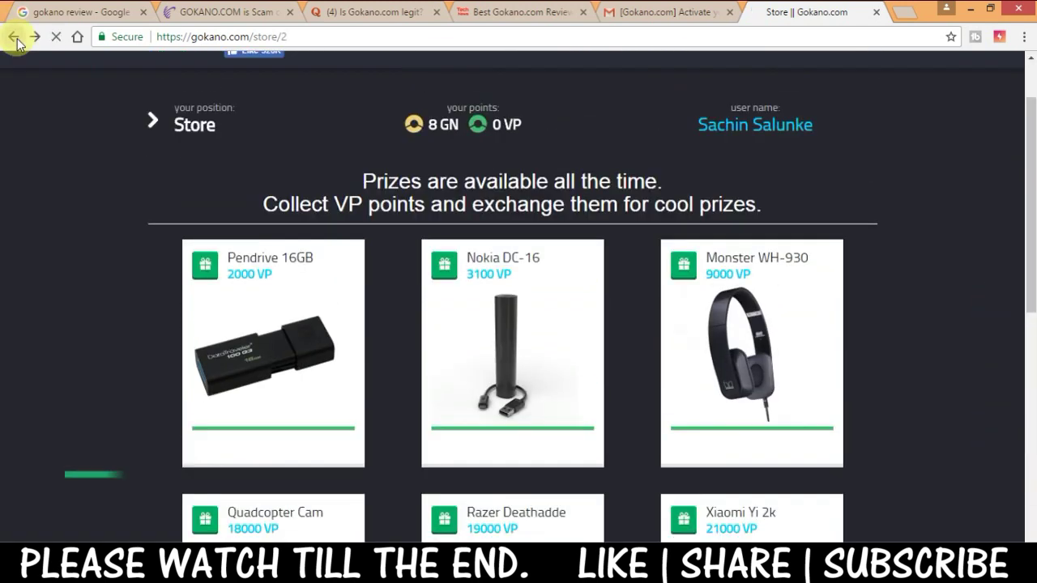
pyautogui.click(13, 36)
# - Browse the store category with Steam game, AvePlay gift card and PayPal prizes
pyautogui.click(716, 301)
pyautogui.scroll(-4, 1032, 263)
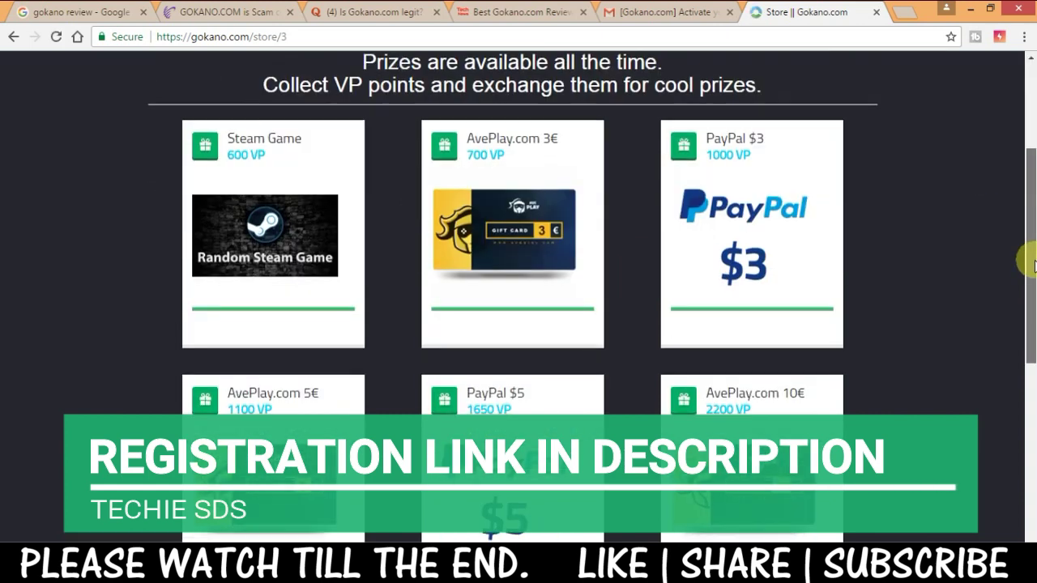
pyautogui.scroll(3, 1028, 275)
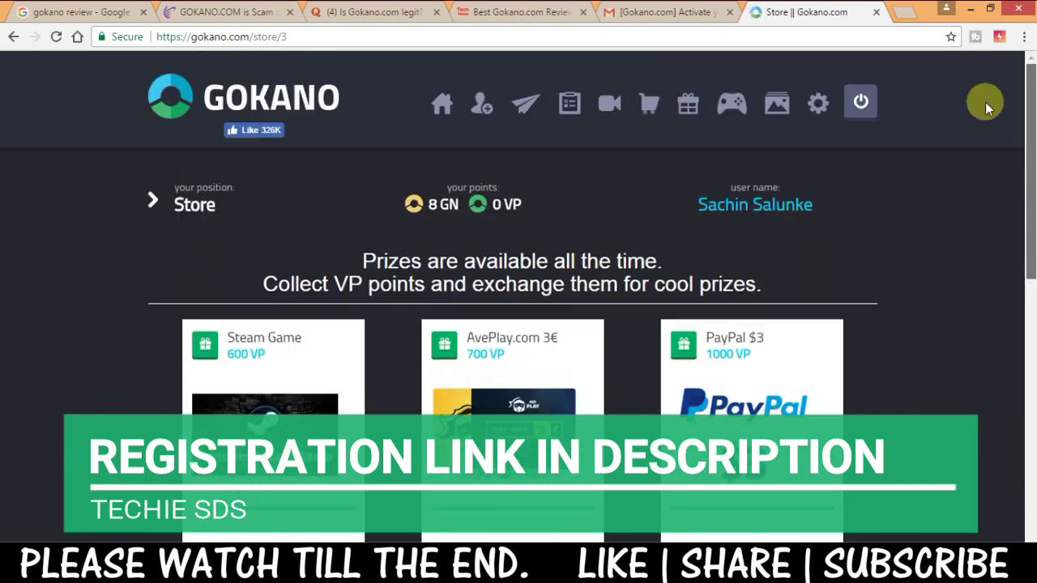
# - Check the gift page, open the gallery's videos, and look through the unboxing videos
pyautogui.click(688, 104)
pyautogui.scroll(-3, 1013, 303)
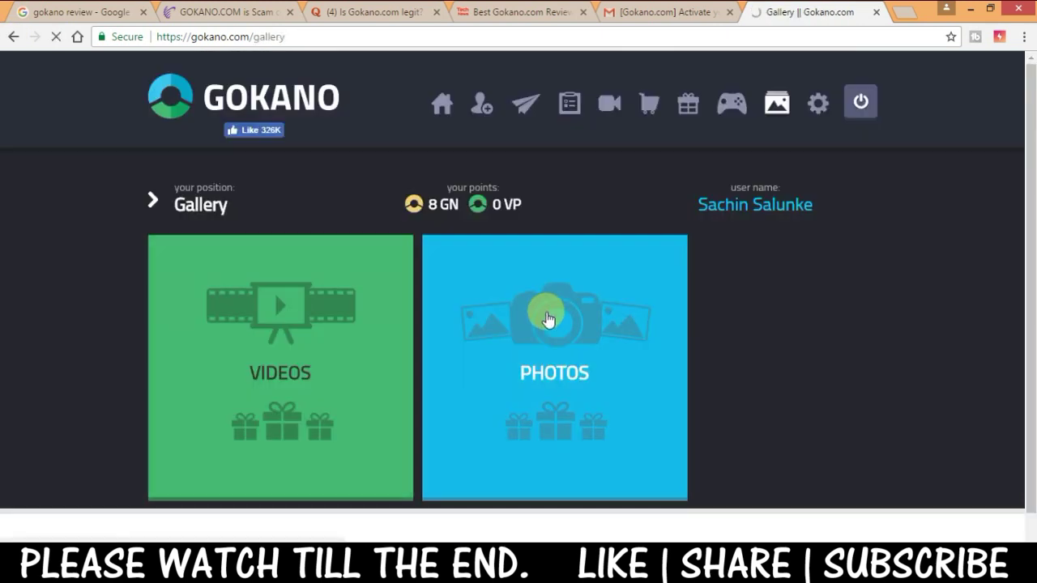
pyautogui.click(410, 324)
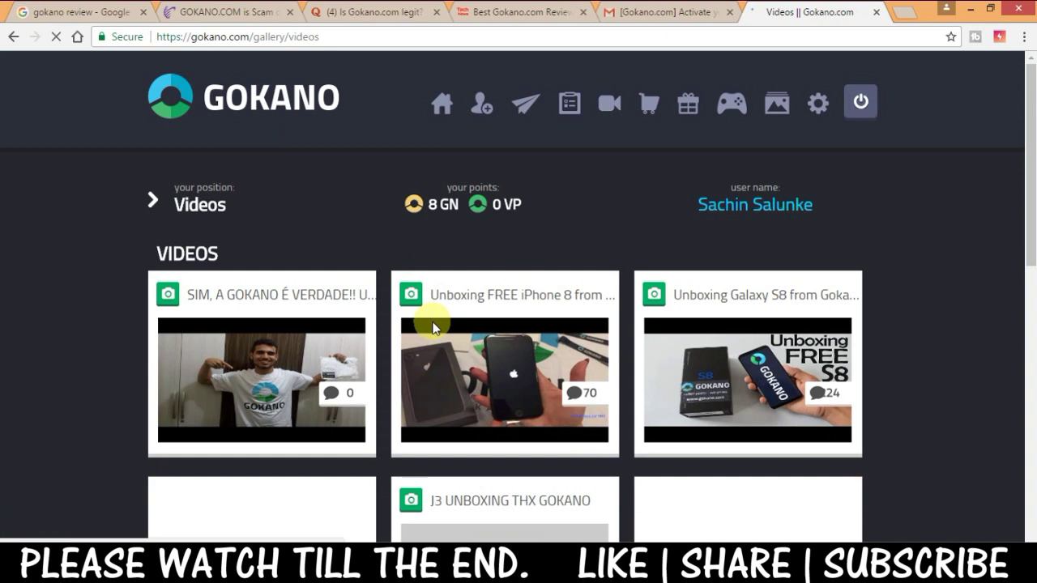
pyautogui.moveTo(1030, 212); pyautogui.dragTo(1009, 486)
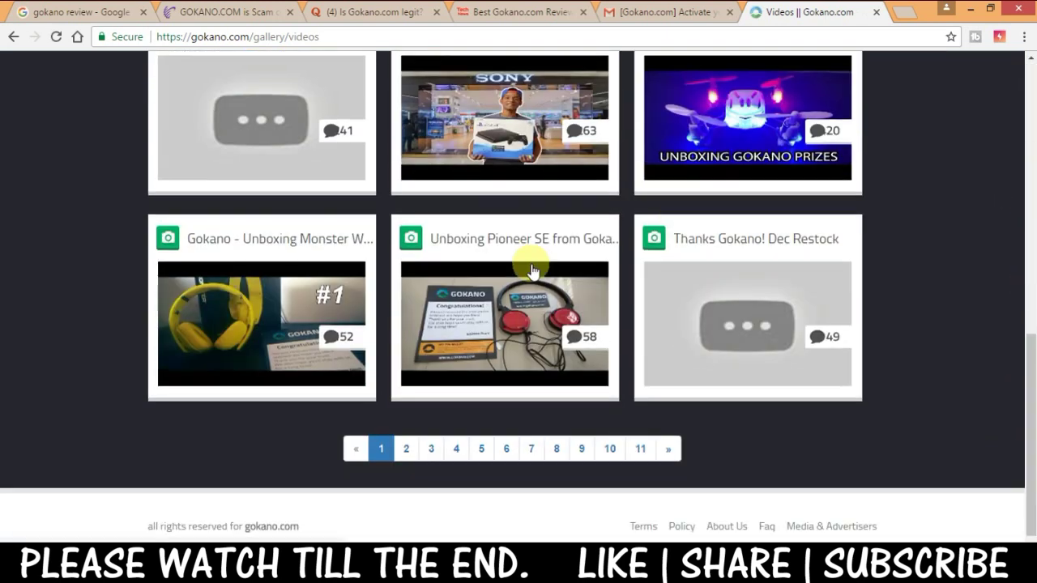
pyautogui.scroll(5, 531, 268)
pyautogui.scroll(-5, 525, 259)
pyautogui.scroll(9, 532, 294)
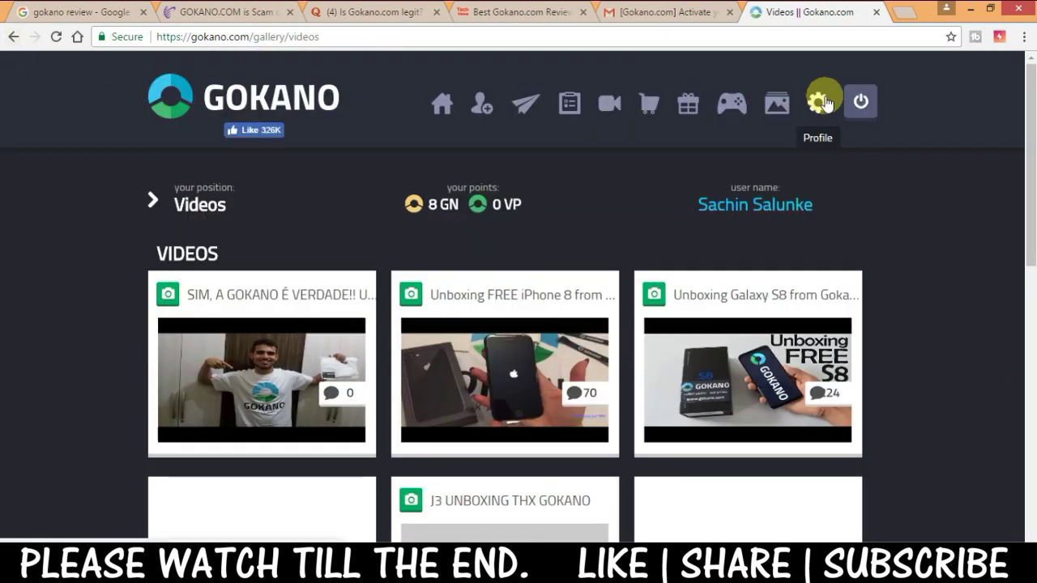
# - Return to the Gokano home page and open the About Us page from its footer
pyautogui.click(446, 104)
pyautogui.scroll(-15, 626, 434)
pyautogui.click(710, 512)
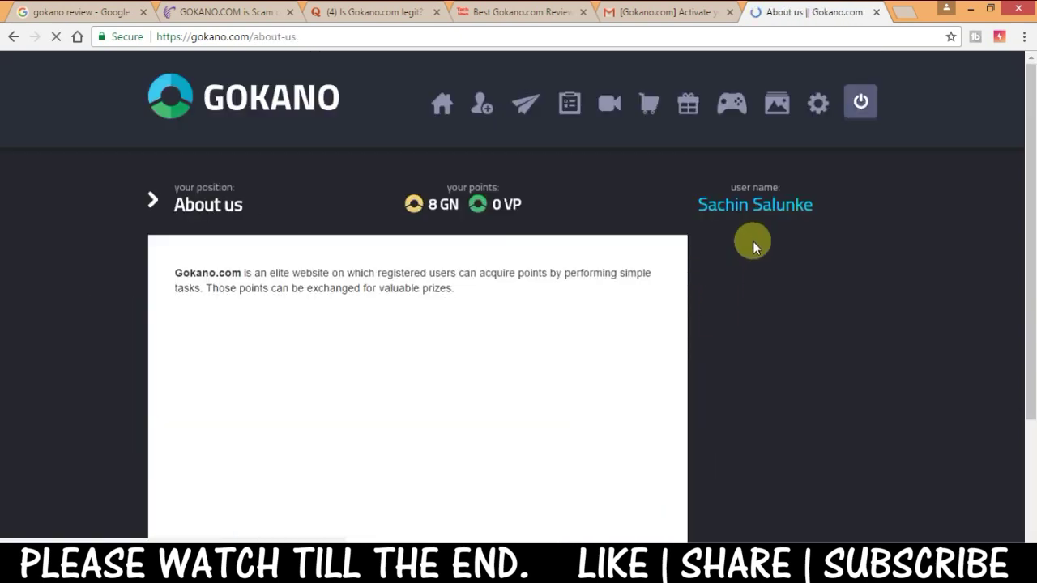
# - Play the Gokano introduction video on the About Us page and pause it partway
pyautogui.moveTo(1026, 173); pyautogui.dragTo(1019, 252)
pyautogui.click(418, 313)
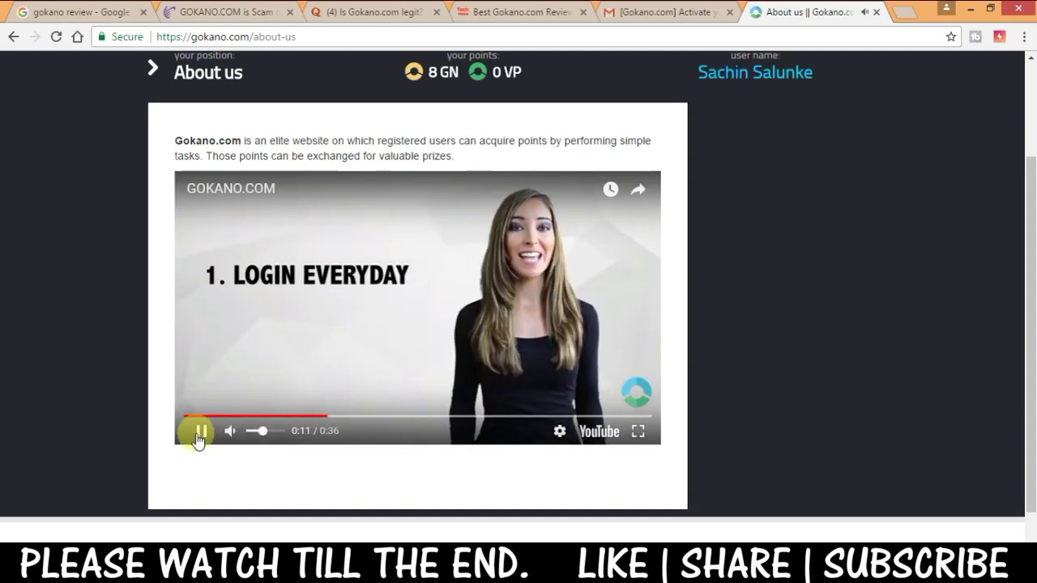
pyautogui.moveTo(1026, 324)
pyautogui.mouseDown()
pyautogui.moveTo(1026, 352)
pyautogui.moveTo(1028, 319)
pyautogui.mouseUp()
pyautogui.click(202, 455)
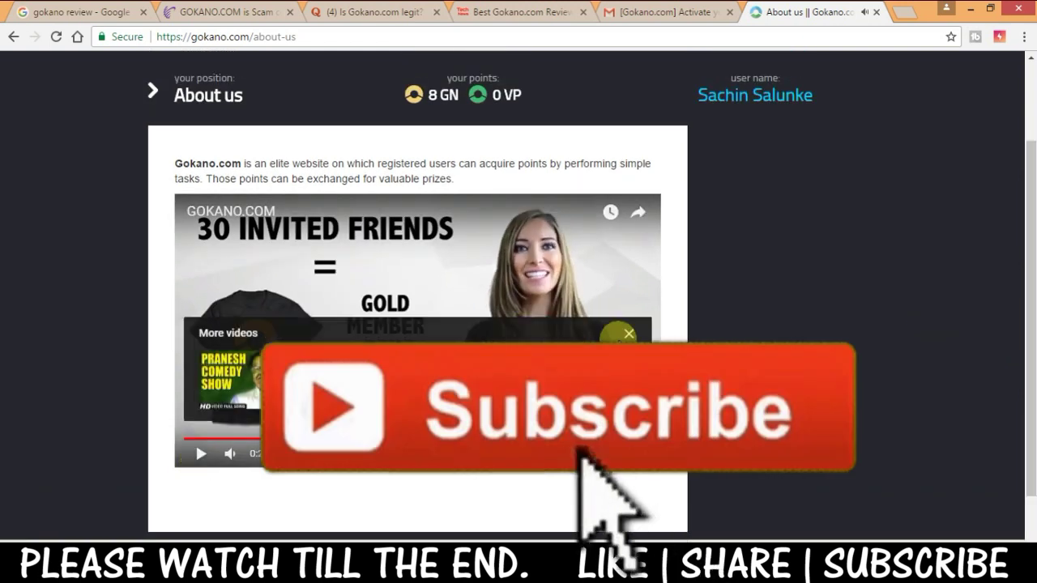
pyautogui.scroll(2, 755, 162)
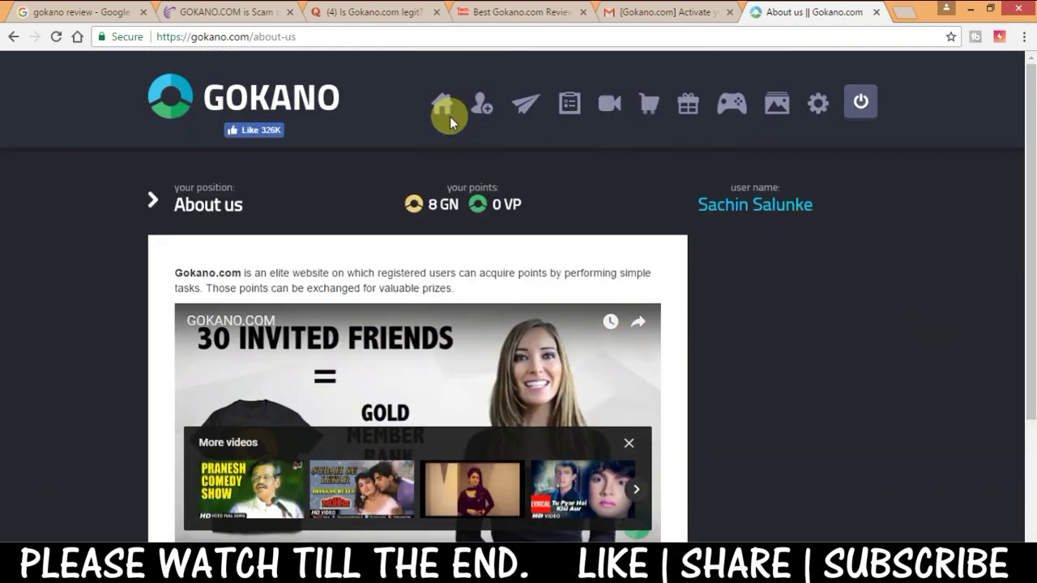